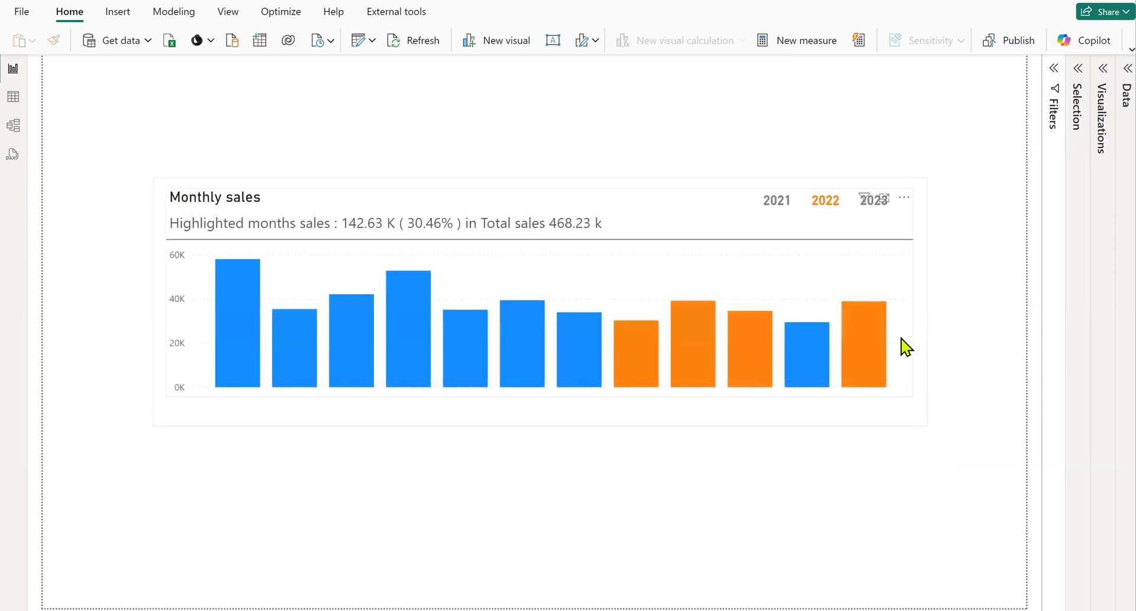
Inspect the fields used by the Monthly sales column chart and by the year slicer above it.
{"action": "left_click", "coordinate": [905, 347]}
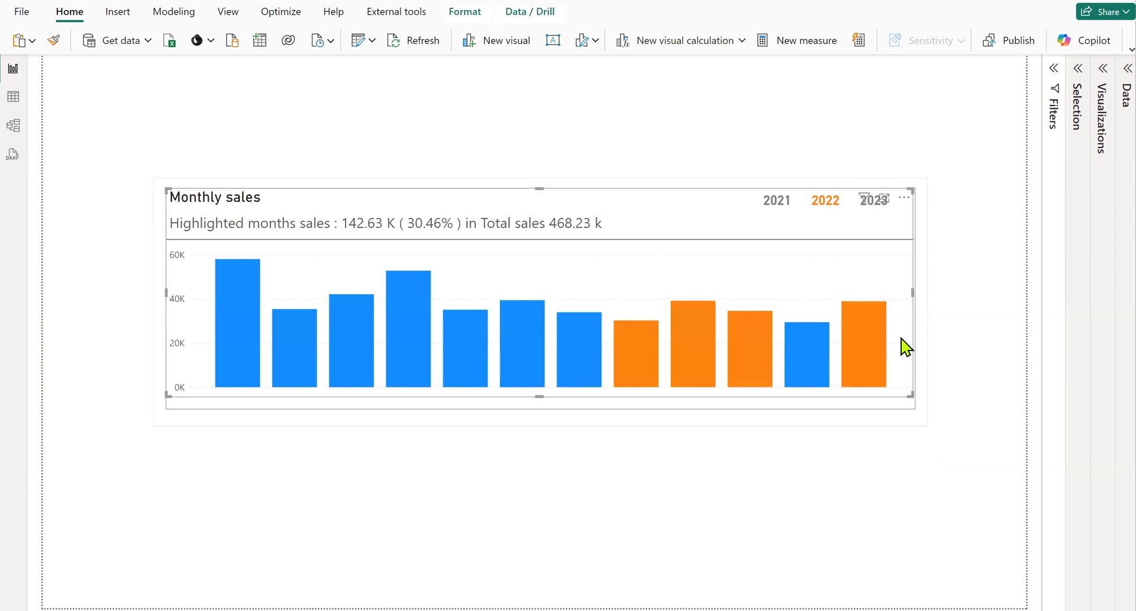
{"action": "left_click", "coordinate": [1100, 69]}
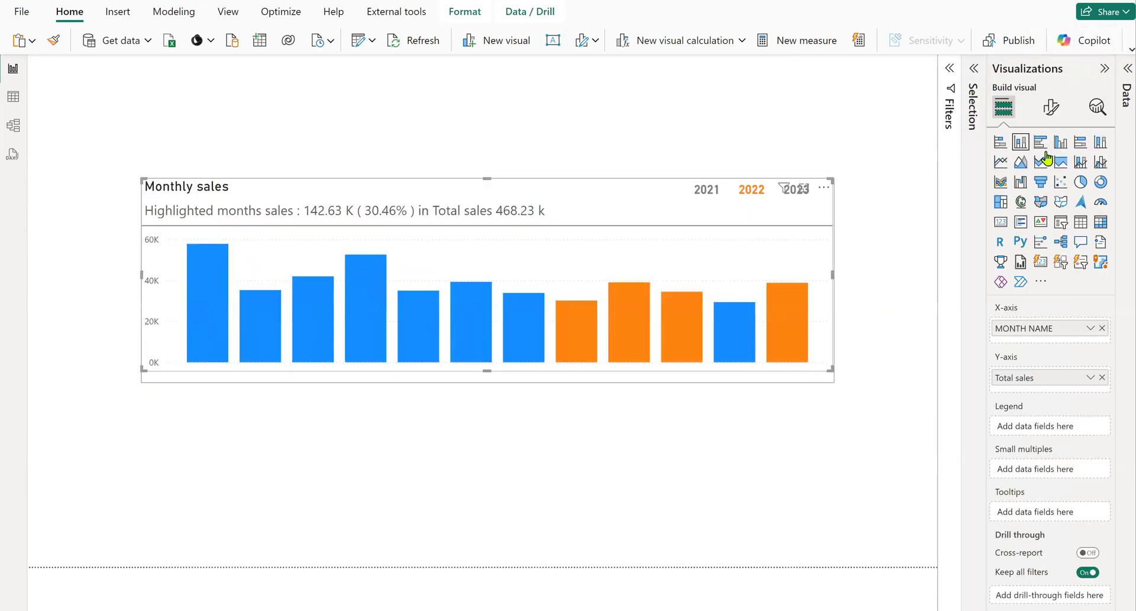
{"action": "left_click", "coordinate": [702, 202]}
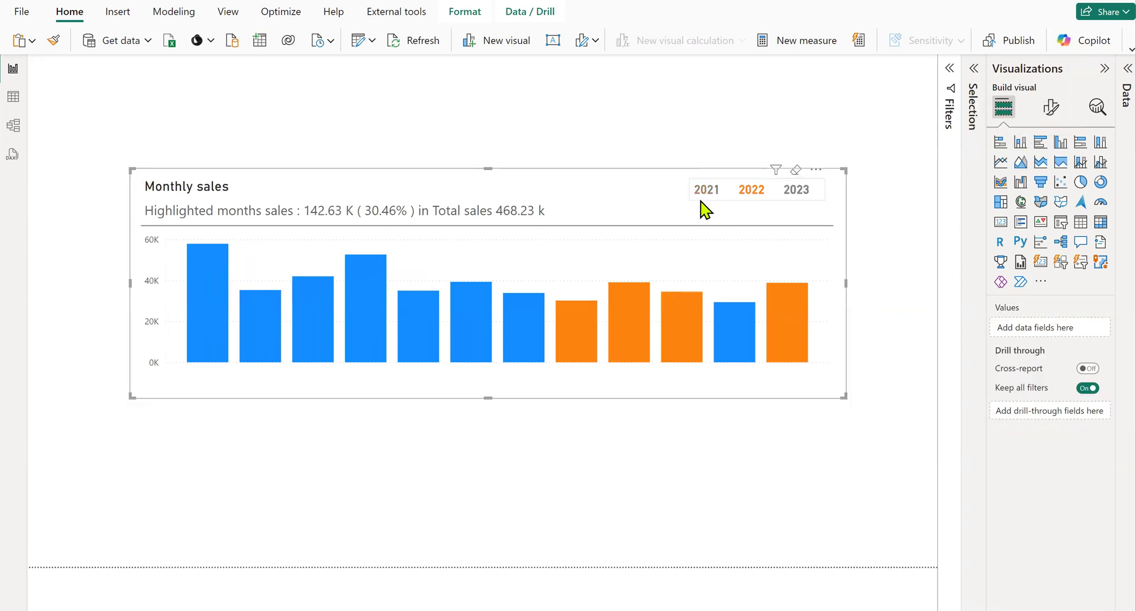
{"action": "left_click", "coordinate": [701, 202]}
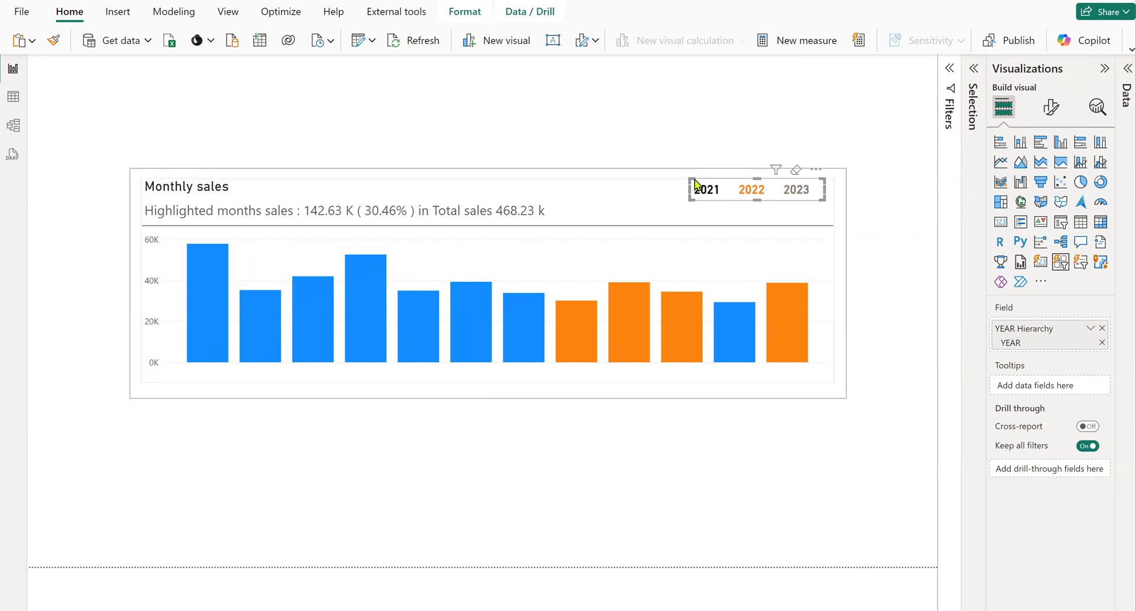
Review the X-axis value formatting settings of the Monthly sales column chart.
{"action": "left_click", "coordinate": [824, 375]}
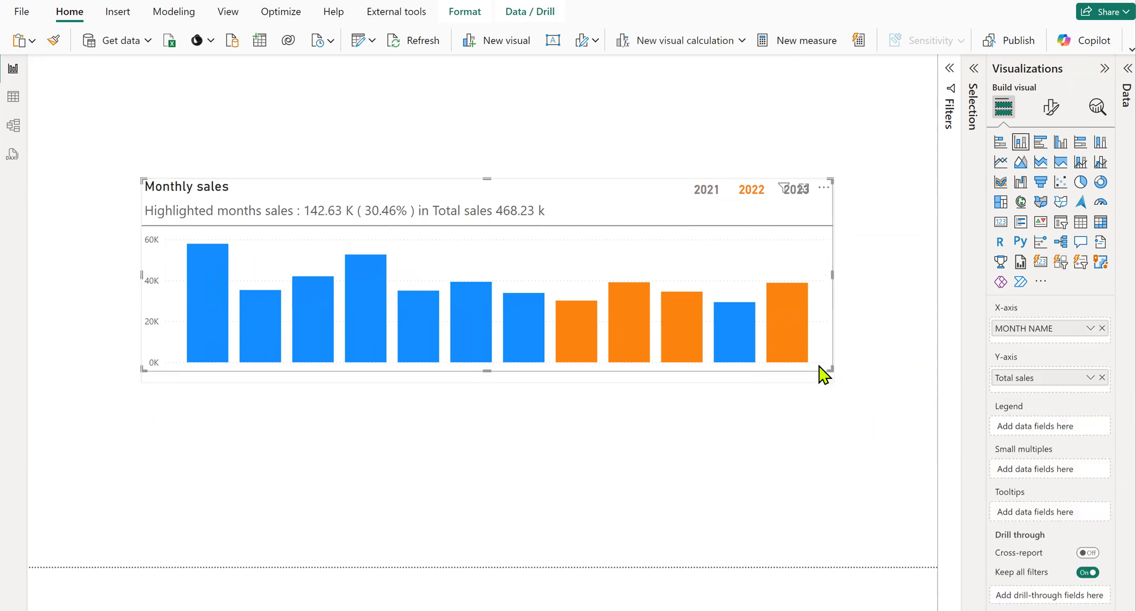
{"action": "left_click", "coordinate": [1051, 108]}
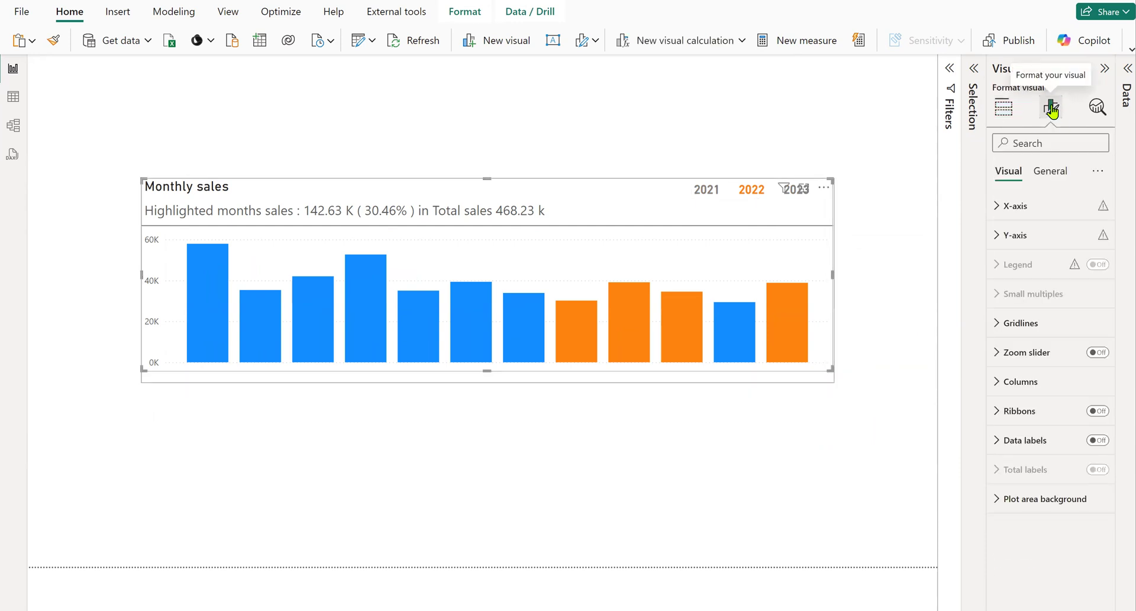
{"action": "left_click", "coordinate": [1005, 208]}
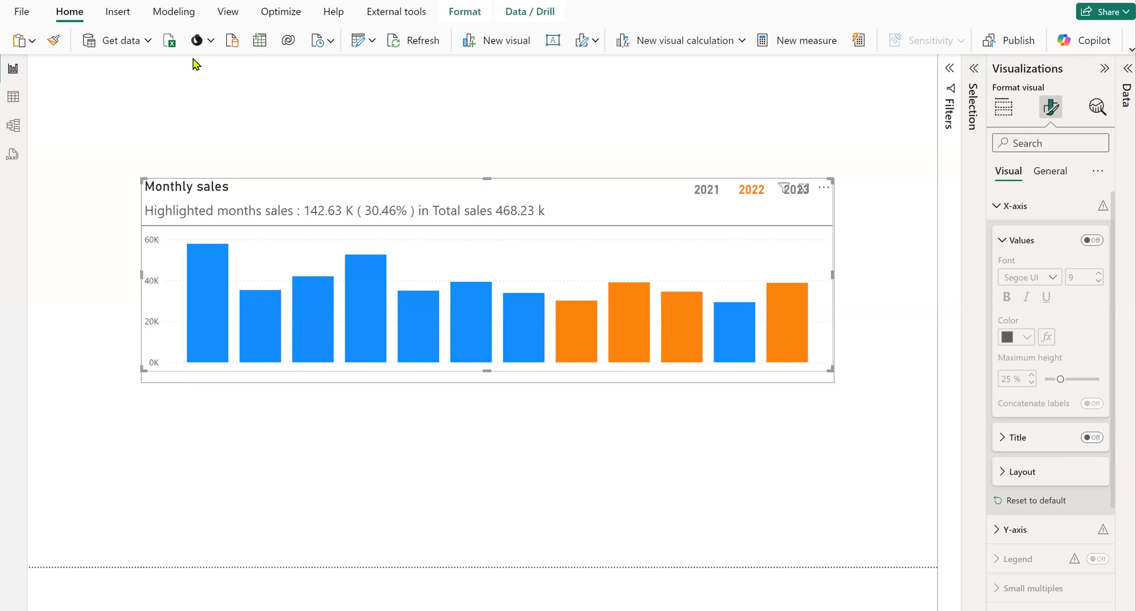
Set the Month Parameter table's formula to GENERATESERIES(1, 12, 1) and check its rows in the table view.
{"action": "left_click", "coordinate": [170, 11]}
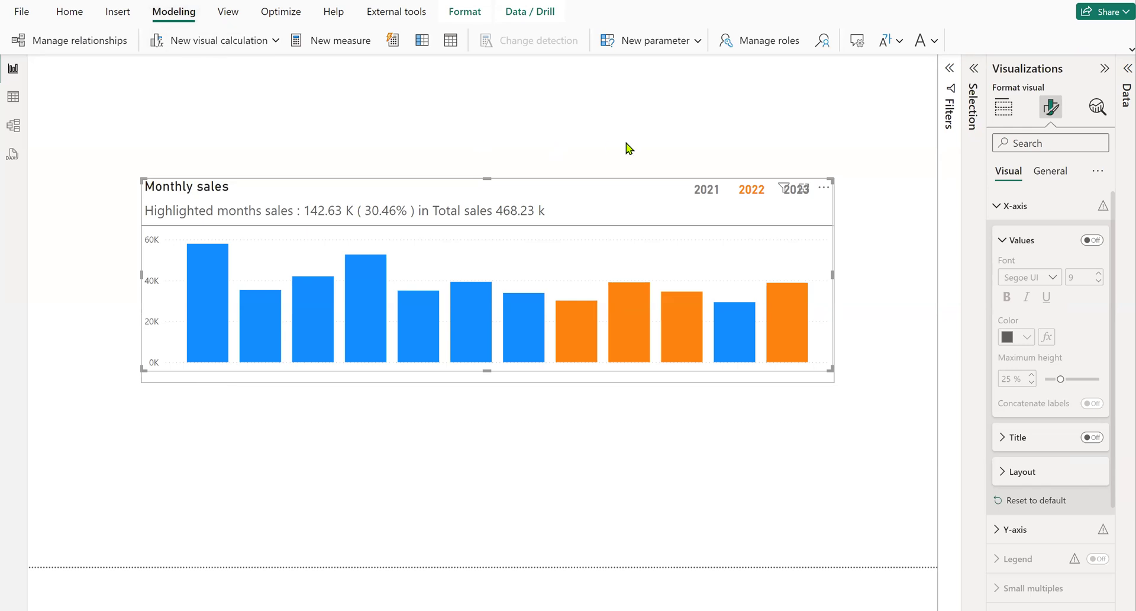
{"action": "left_click", "coordinate": [1120, 72]}
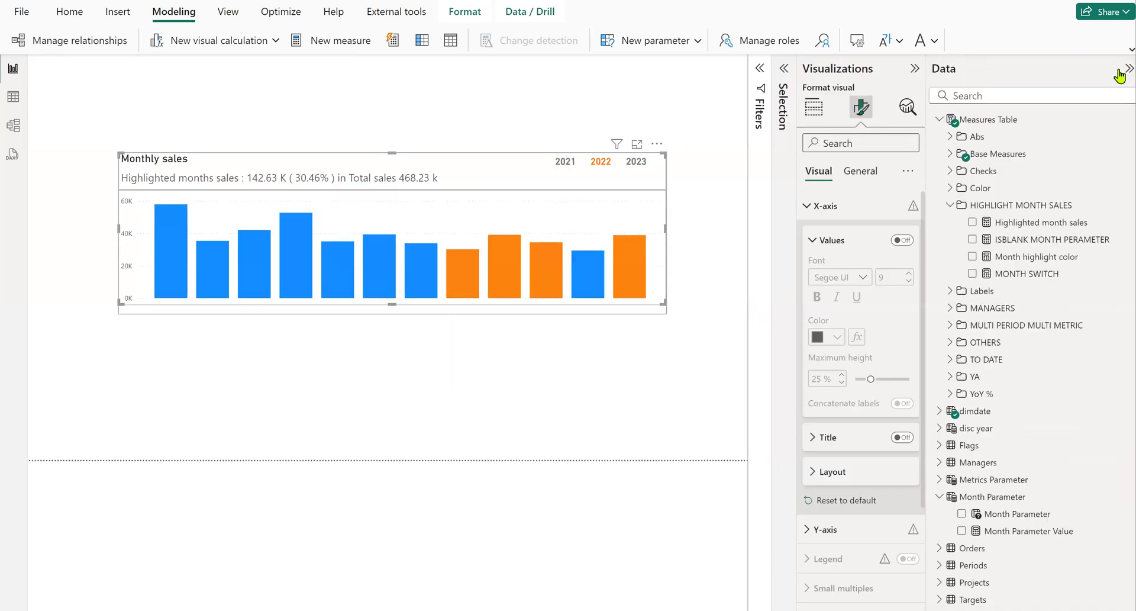
{"action": "left_click", "coordinate": [992, 498]}
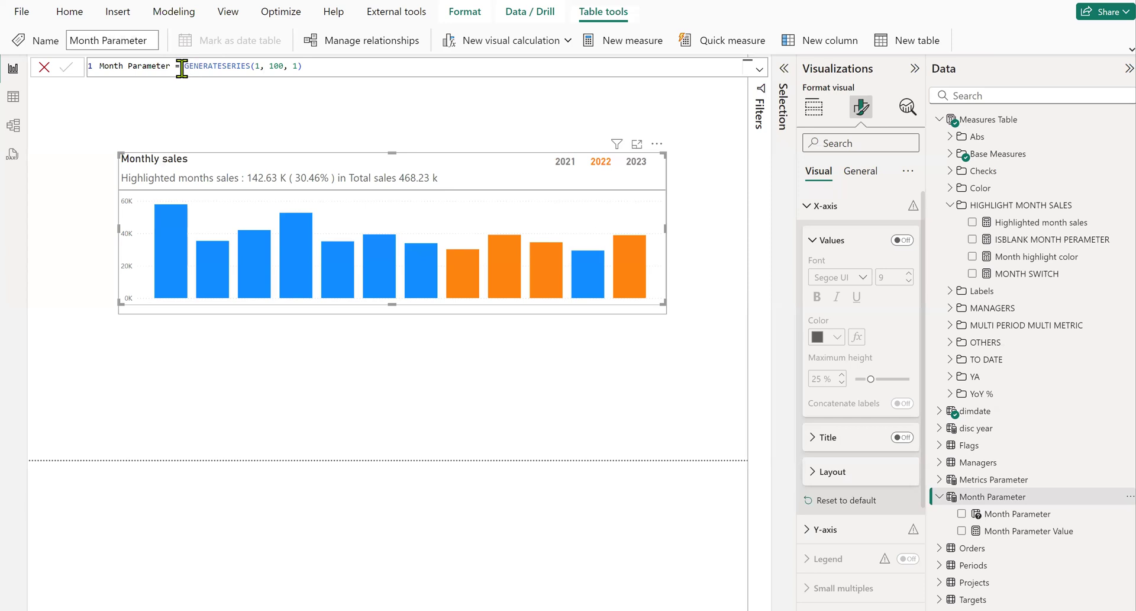
{"action": "left_click", "coordinate": [283, 65]}
{"action": "key", "text": "shift+Left"}
{"action": "key", "text": "shift+Left"}
{"action": "key", "text": "shift+Left"}
{"action": "type", "text": "12"}
{"action": "left_click", "coordinate": [64, 68]}
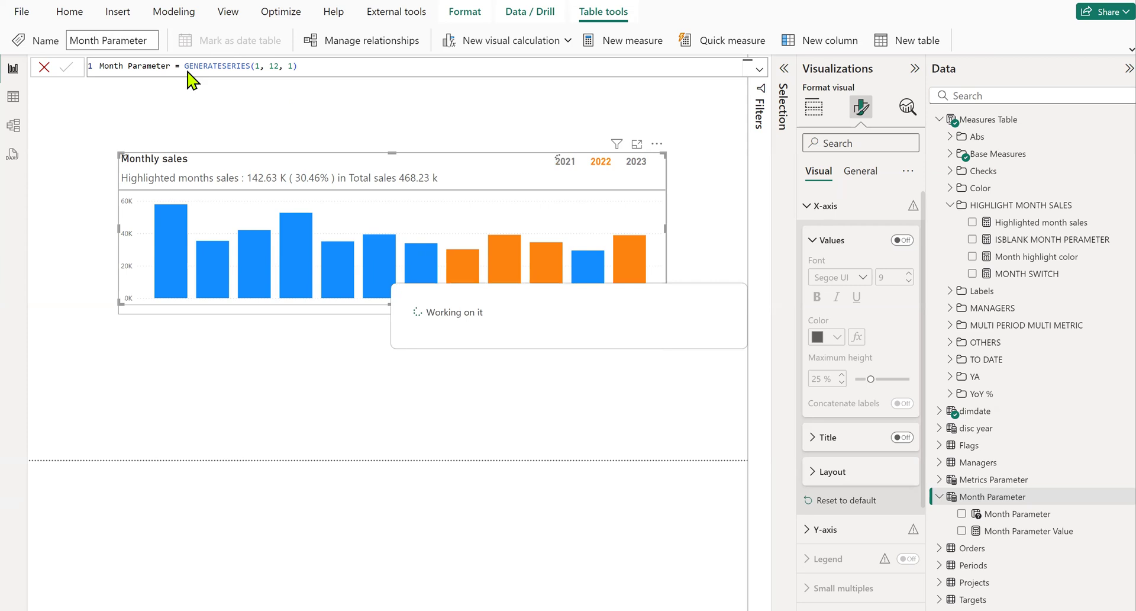
{"action": "left_click", "coordinate": [12, 96]}
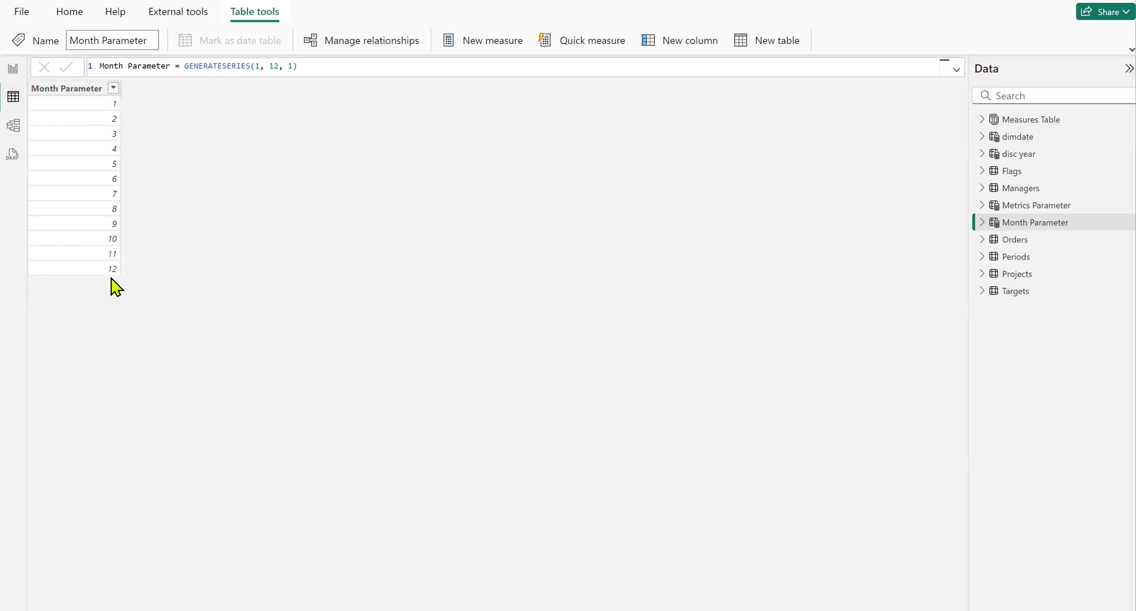
{"action": "left_click", "coordinate": [12, 69]}
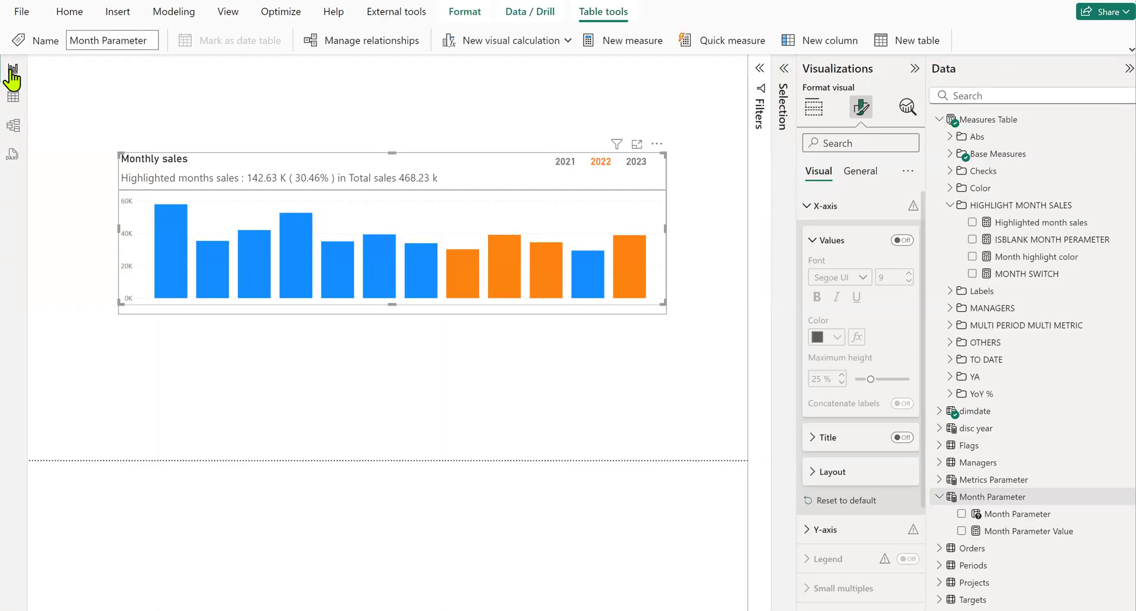
Unhide the Month Parameter slicer in Group 1 so it shows beneath the Monthly sales chart.
{"action": "left_click", "coordinate": [650, 358]}
{"action": "left_click", "coordinate": [784, 75]}
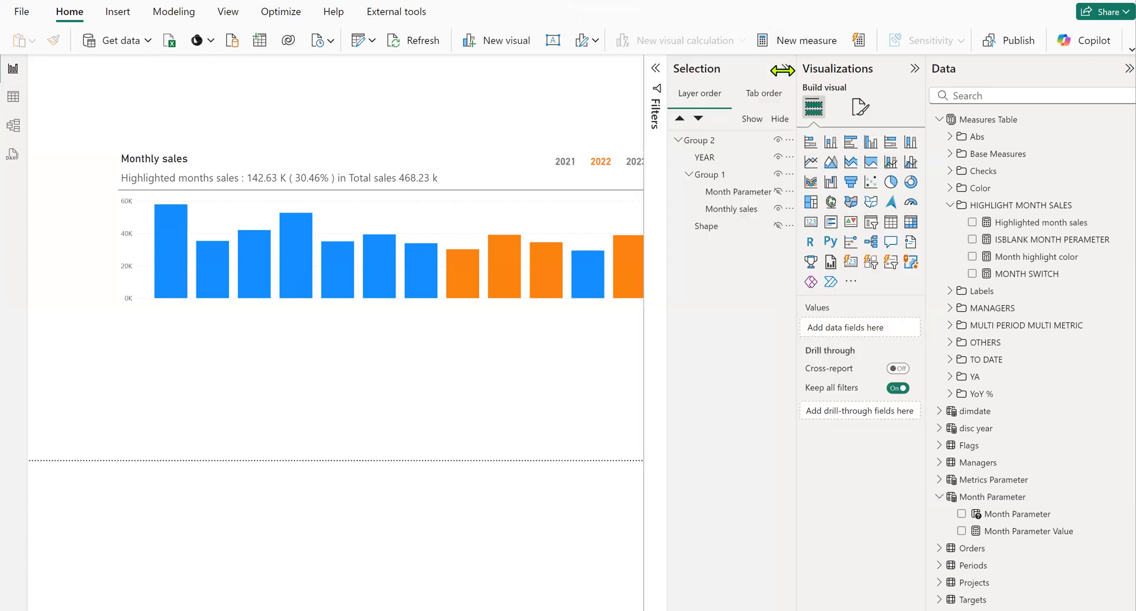
{"action": "left_click", "coordinate": [777, 191]}
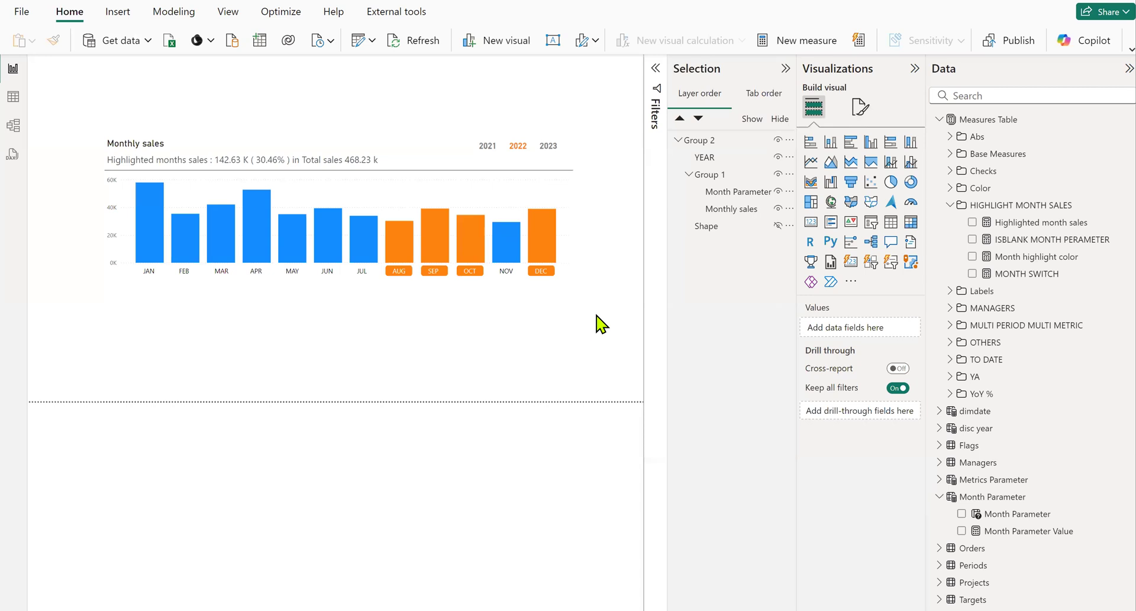
{"action": "left_click", "coordinate": [786, 69]}
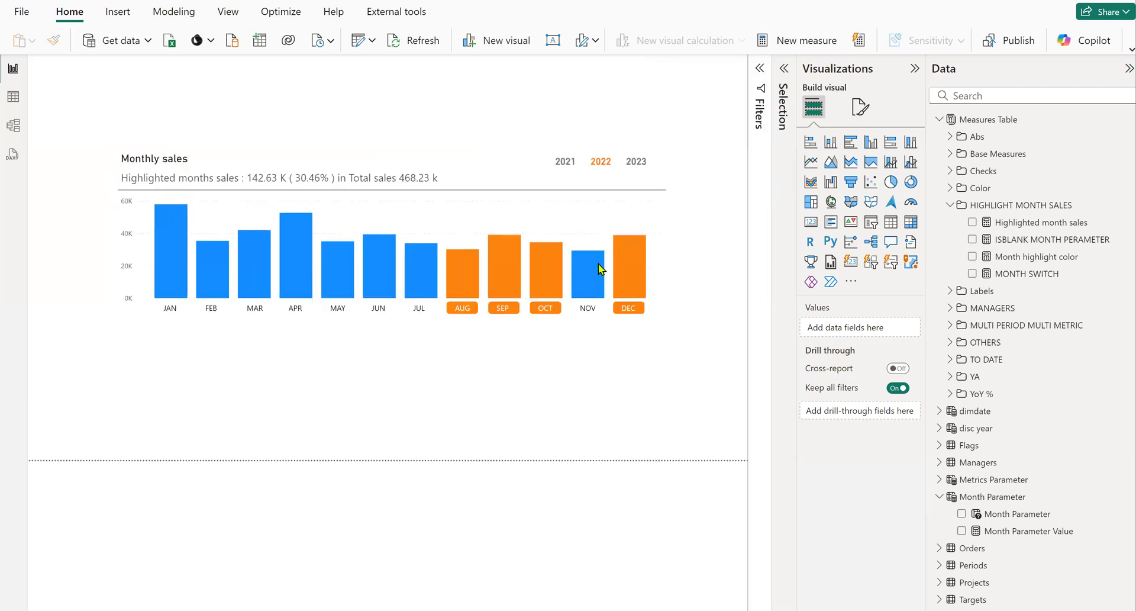
Examine the month slicer's field, layout, callout value and label settings.
{"action": "left_click", "coordinate": [654, 321]}
{"action": "left_click", "coordinate": [650, 306]}
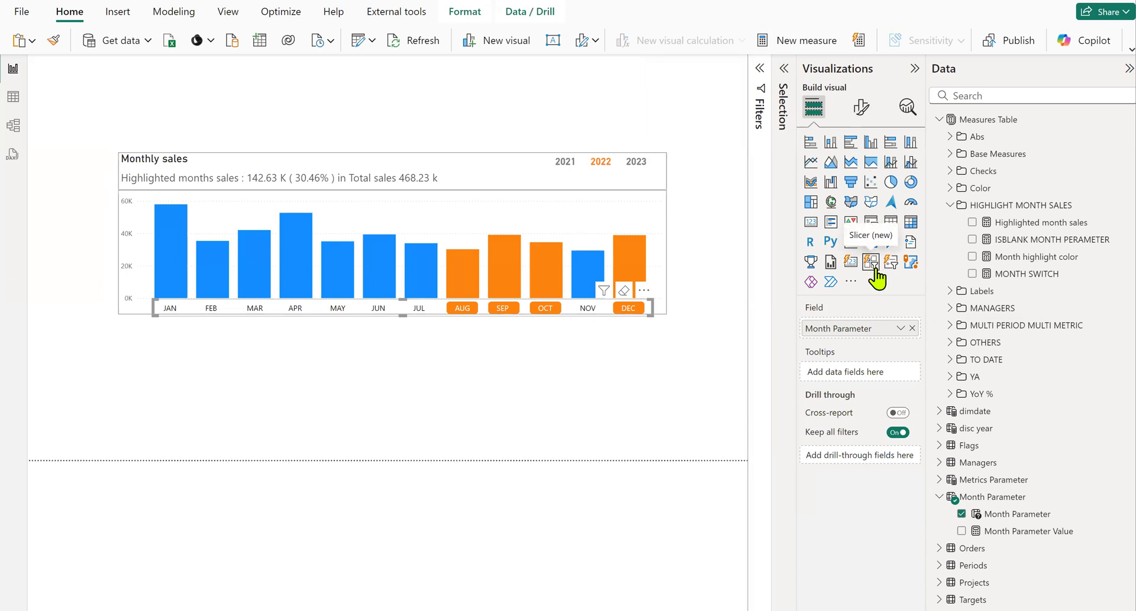
{"action": "left_click", "coordinate": [862, 107]}
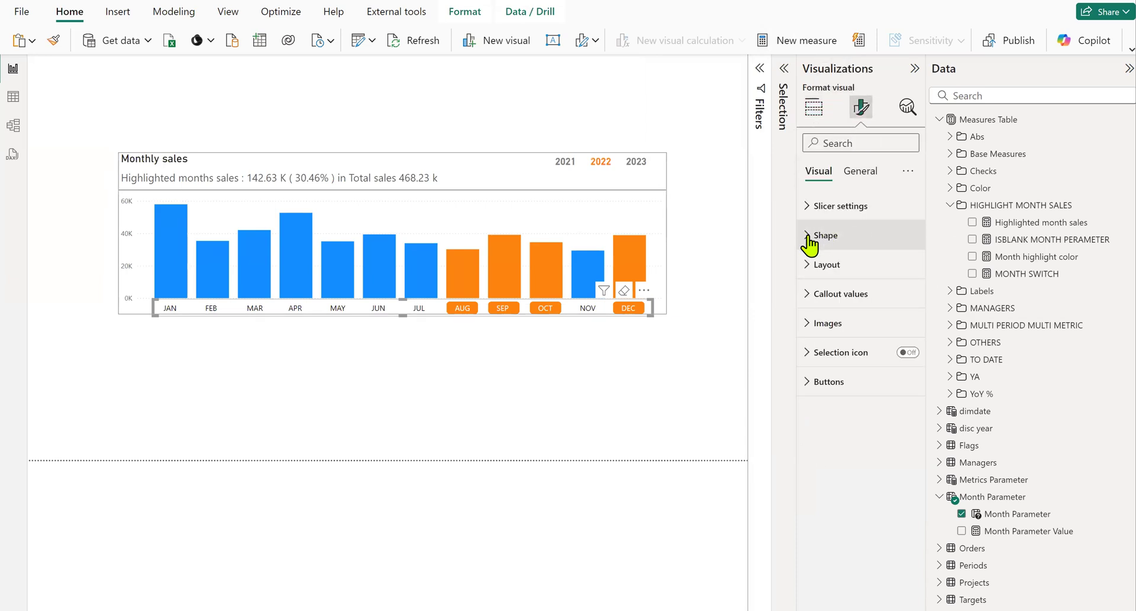
{"action": "left_click", "coordinate": [808, 265]}
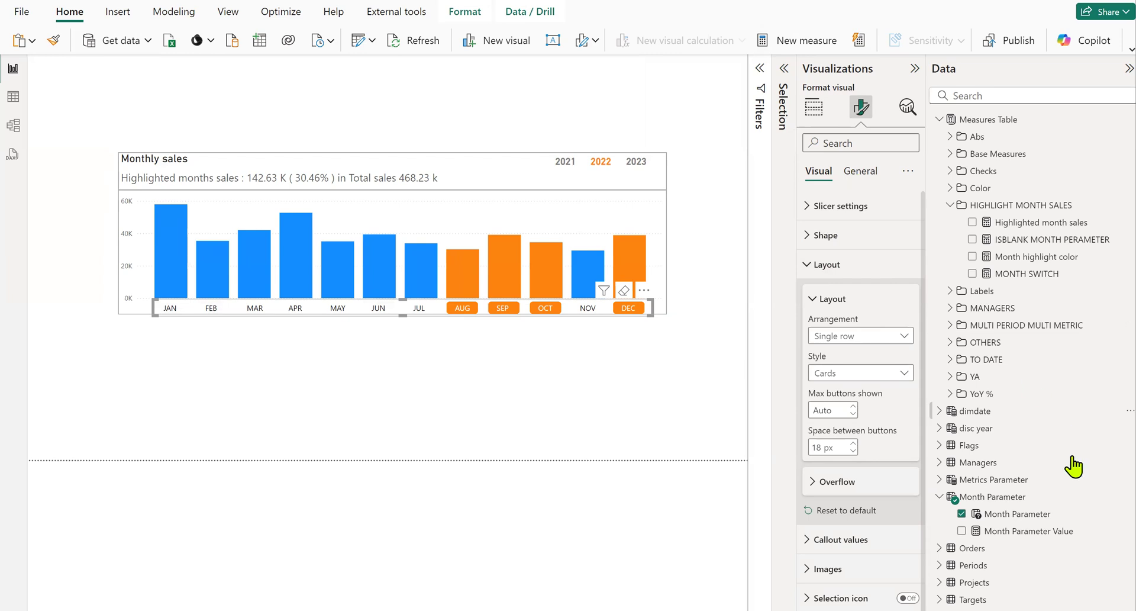
{"action": "mouse_move", "coordinate": [999, 503]}
{"action": "left_click", "coordinate": [809, 265]}
{"action": "left_click", "coordinate": [808, 294]}
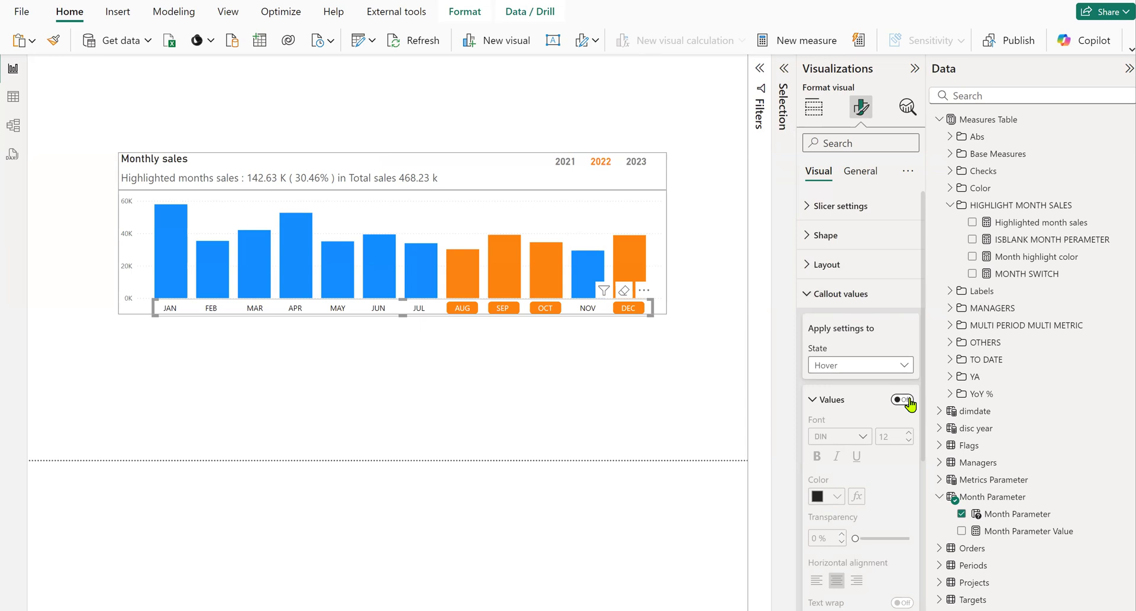
{"action": "scroll", "coordinate": [856, 410], "scroll_direction": "down", "scroll_amount": 4}
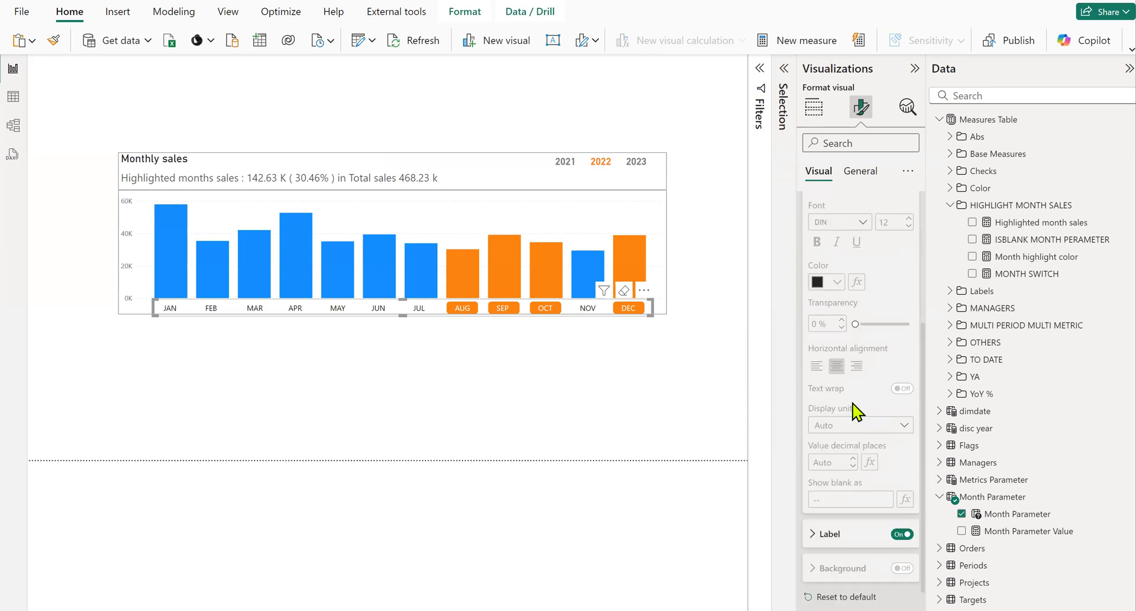
{"action": "scroll", "coordinate": [857, 410], "scroll_direction": "down", "scroll_amount": 2}
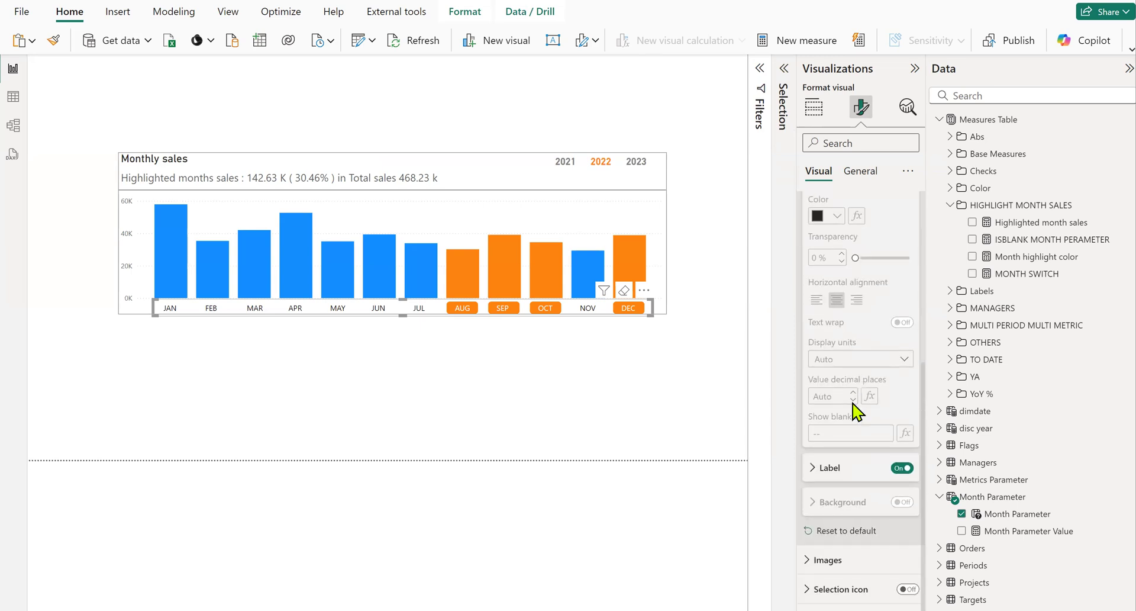
{"action": "left_click", "coordinate": [813, 468]}
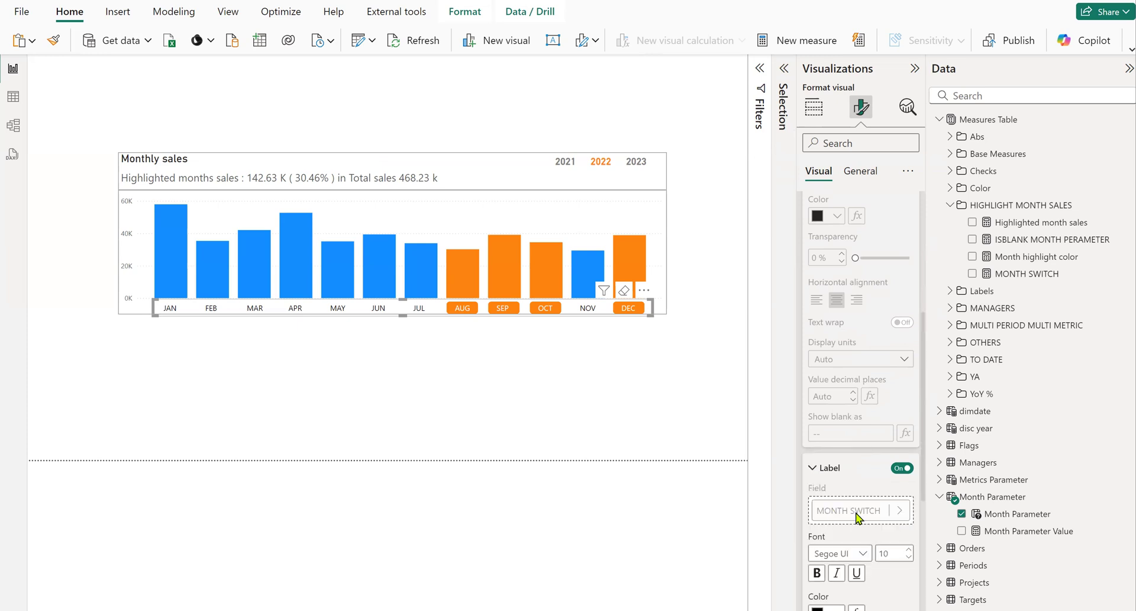
Review the DAX formula of the MONTH SWITCH measure that supplies the month slicer's labels.
{"action": "left_click", "coordinate": [1000, 274]}
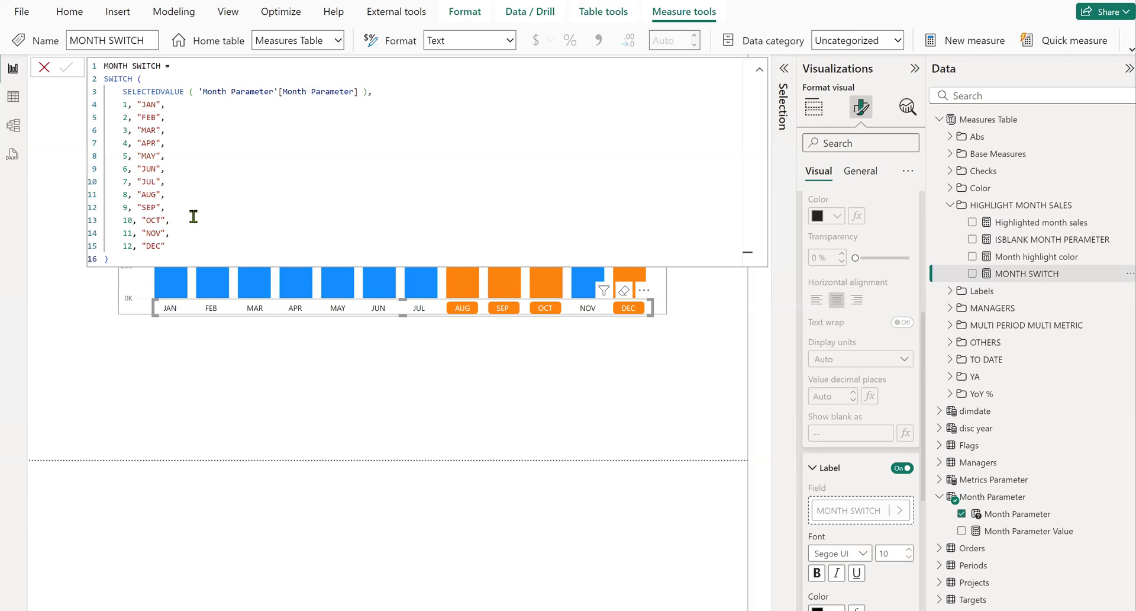
{"action": "left_click", "coordinate": [44, 67]}
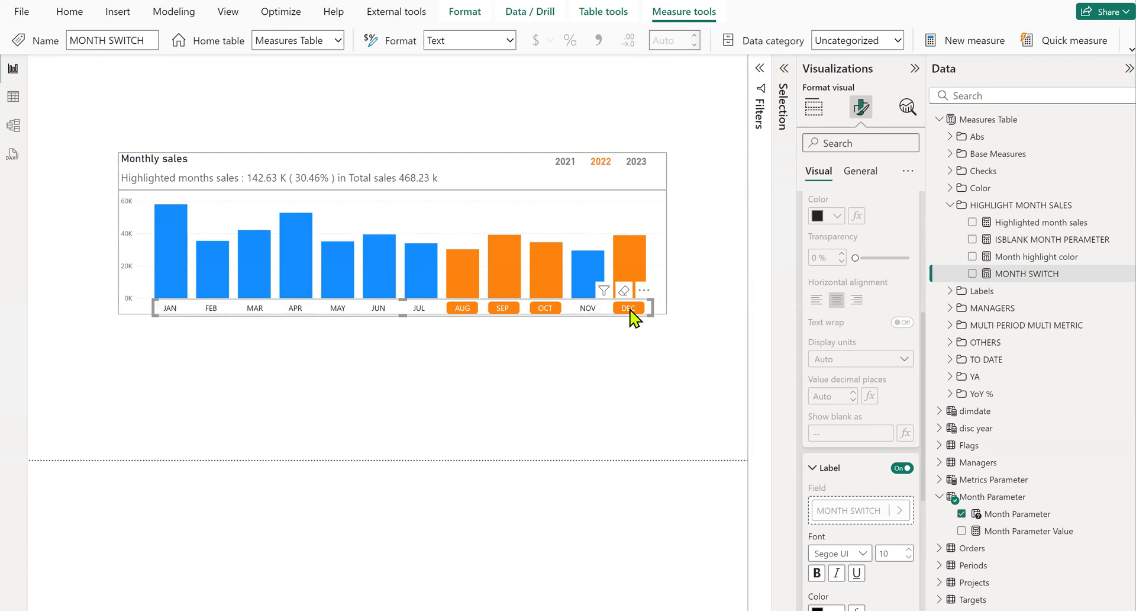
{"action": "left_click", "coordinate": [721, 335]}
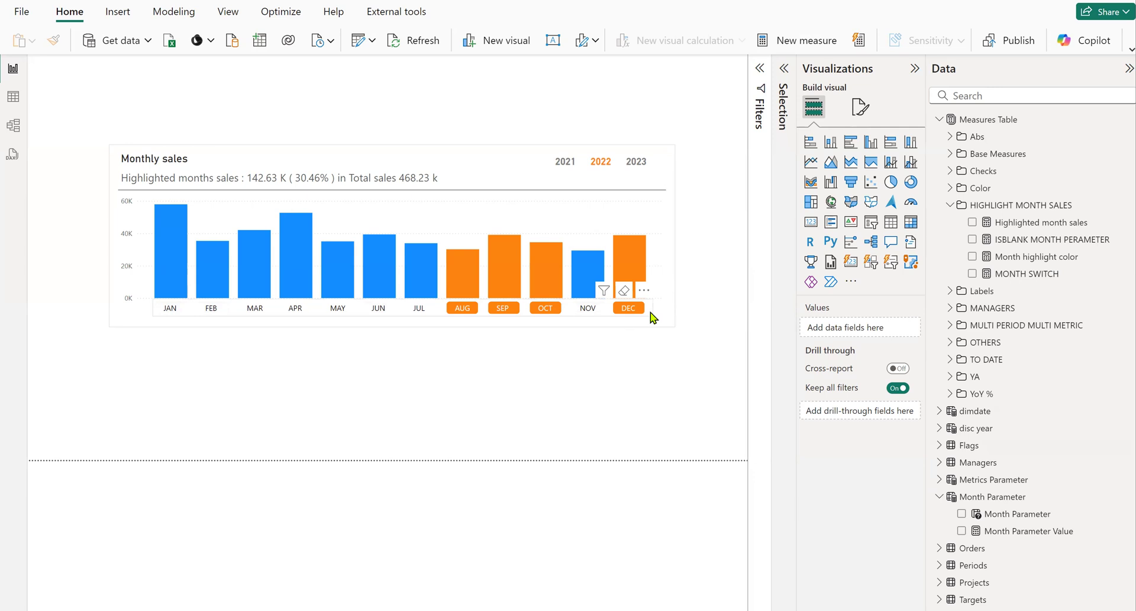
Open the Month highlight color measure to review its DAX formula.
{"action": "mouse_move", "coordinate": [167, 281]}
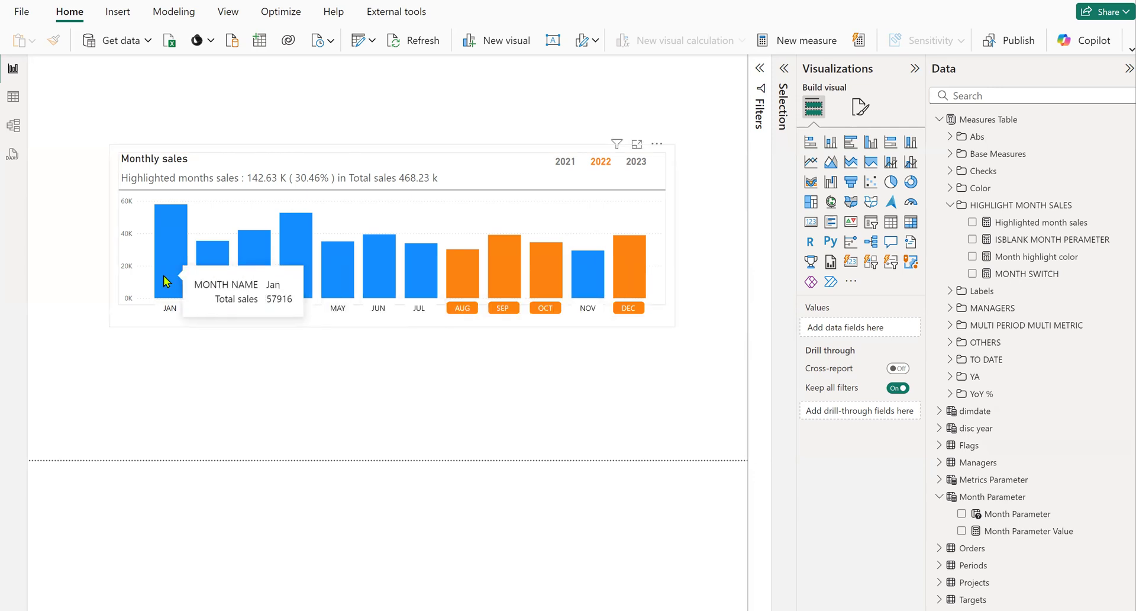
{"action": "mouse_move", "coordinate": [439, 281]}
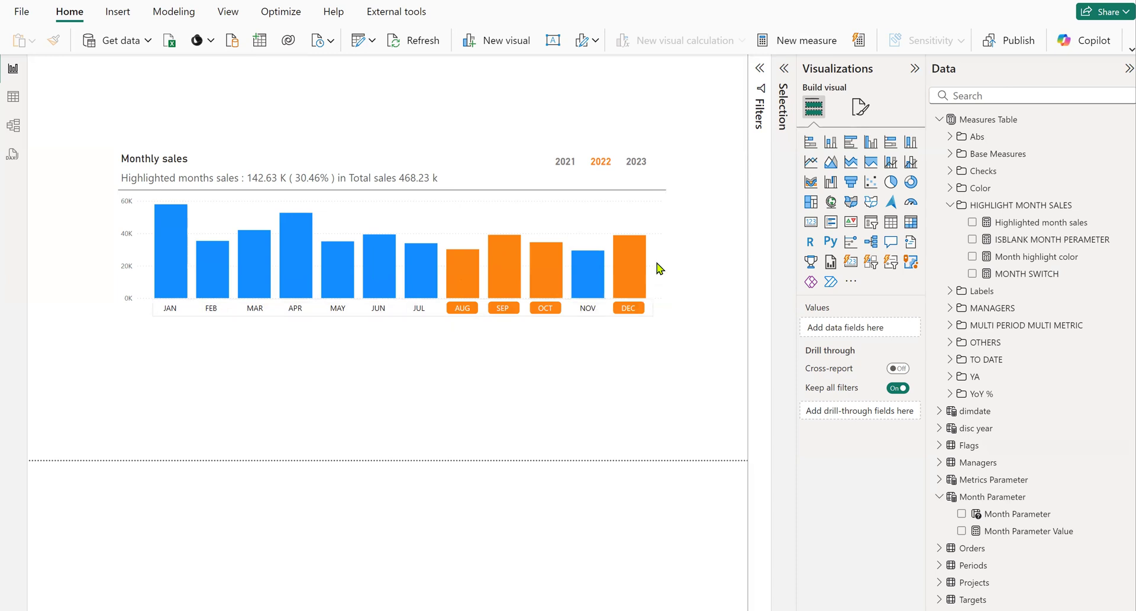
{"action": "mouse_move", "coordinate": [641, 261]}
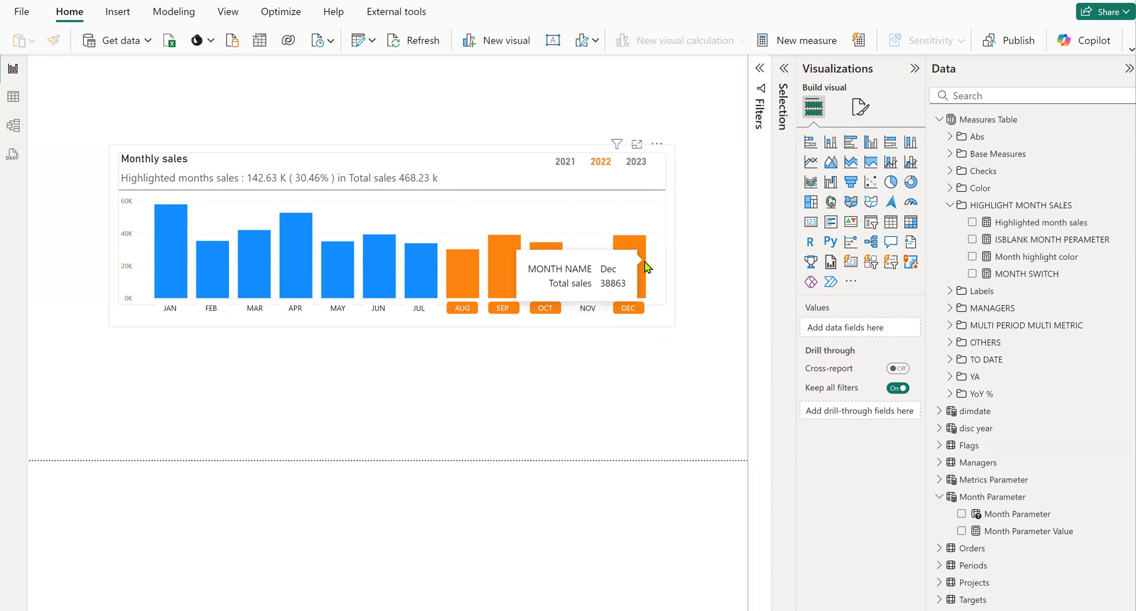
{"action": "left_click", "coordinate": [1028, 258]}
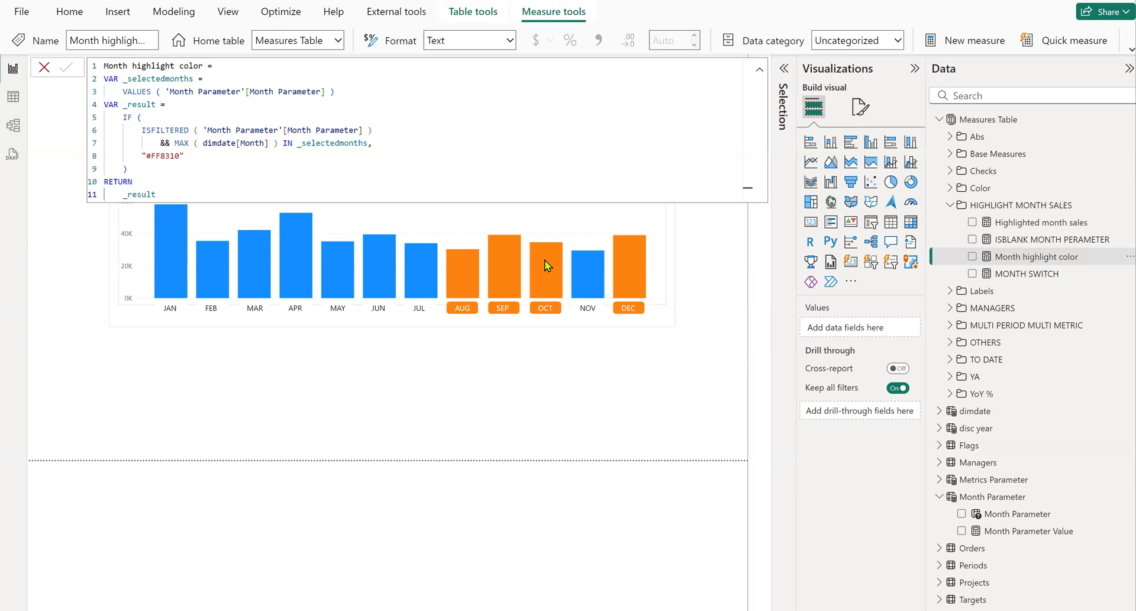
Check the conditional formatting rule behind the Monthly sales chart's column colors and close it without changes.
{"action": "left_click", "coordinate": [662, 267]}
{"action": "left_click", "coordinate": [865, 110]}
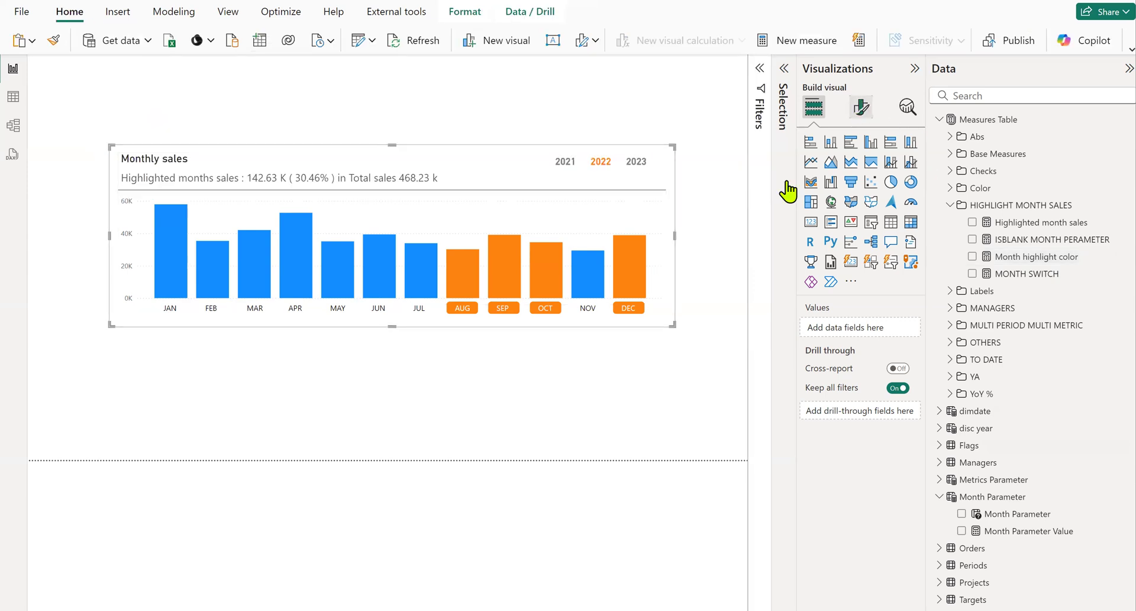
{"action": "left_click", "coordinate": [661, 268]}
{"action": "left_click", "coordinate": [862, 107]}
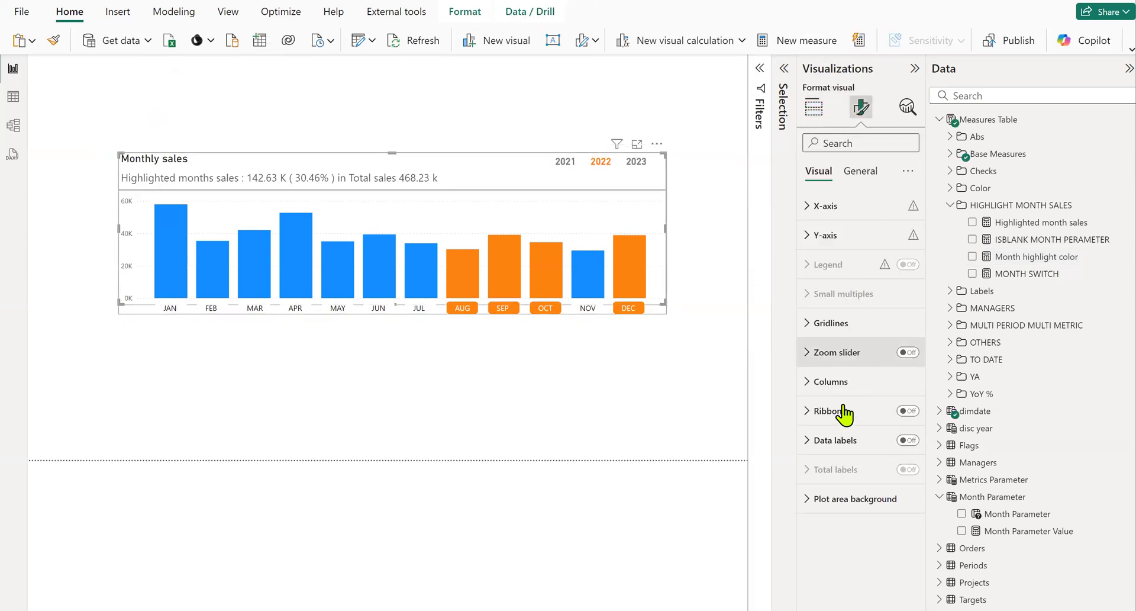
{"action": "left_click", "coordinate": [825, 383]}
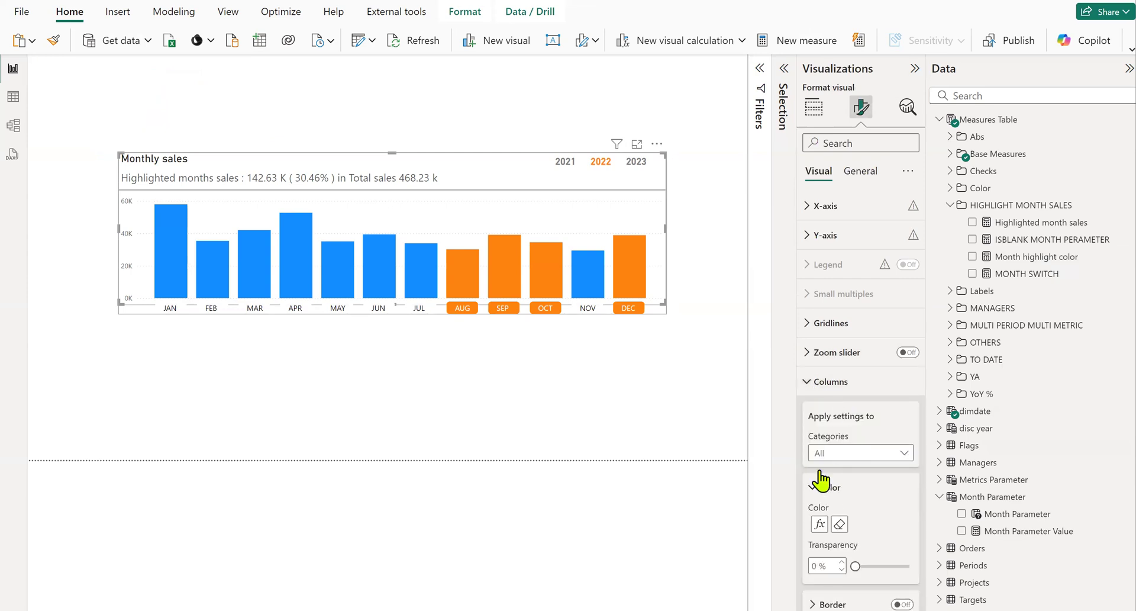
{"action": "left_click", "coordinate": [820, 524]}
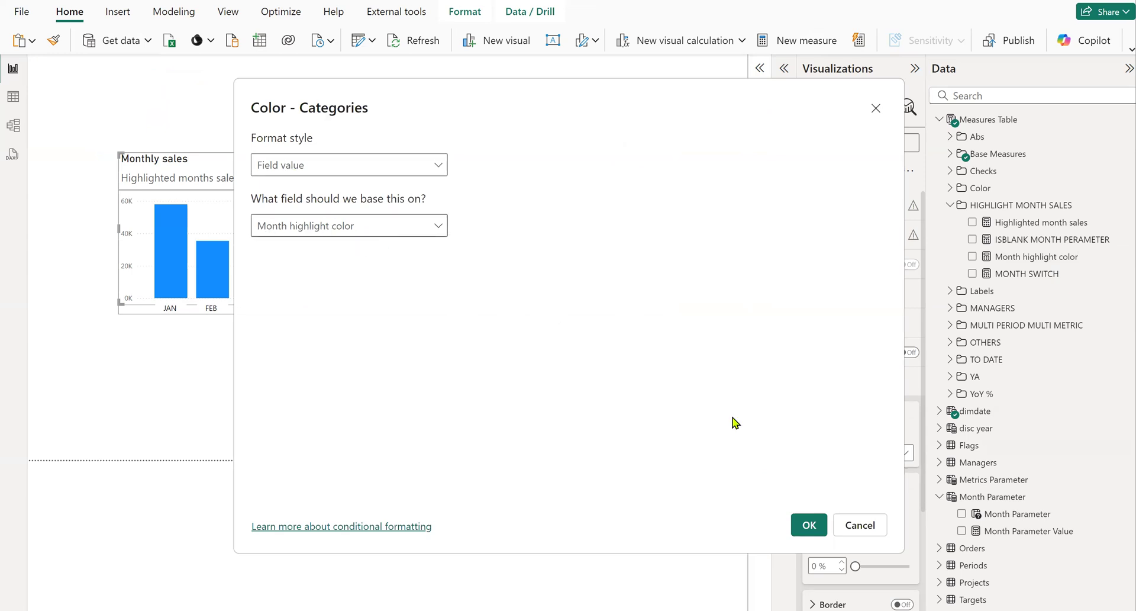
{"action": "left_click", "coordinate": [853, 526]}
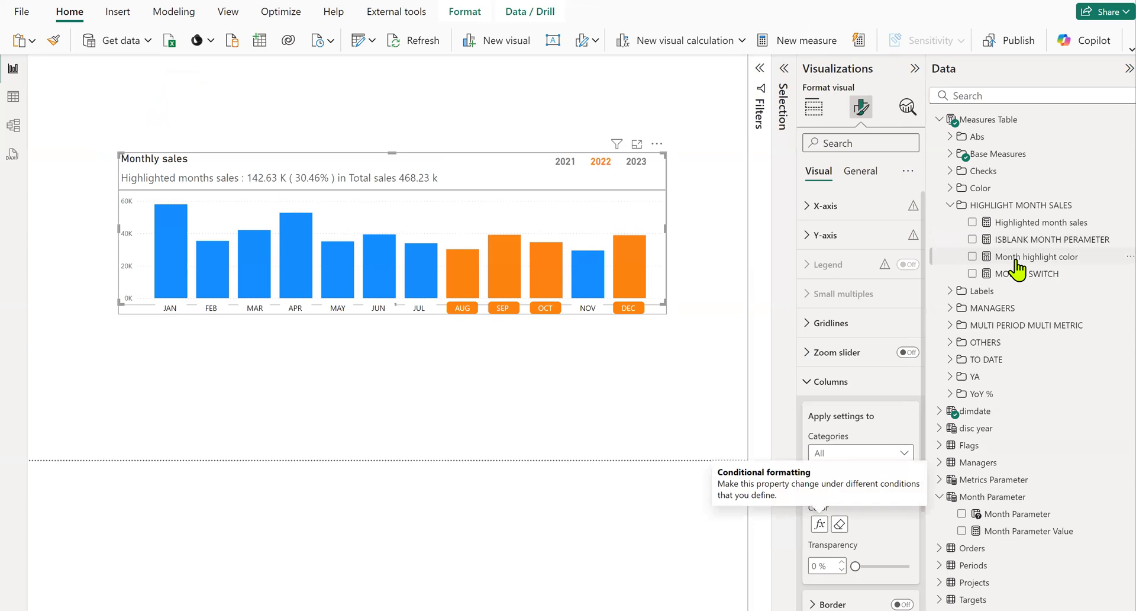
Review the DAX formula of the Month highlight color measure, close it without changes and deselect the chart.
{"action": "left_click", "coordinate": [1018, 256]}
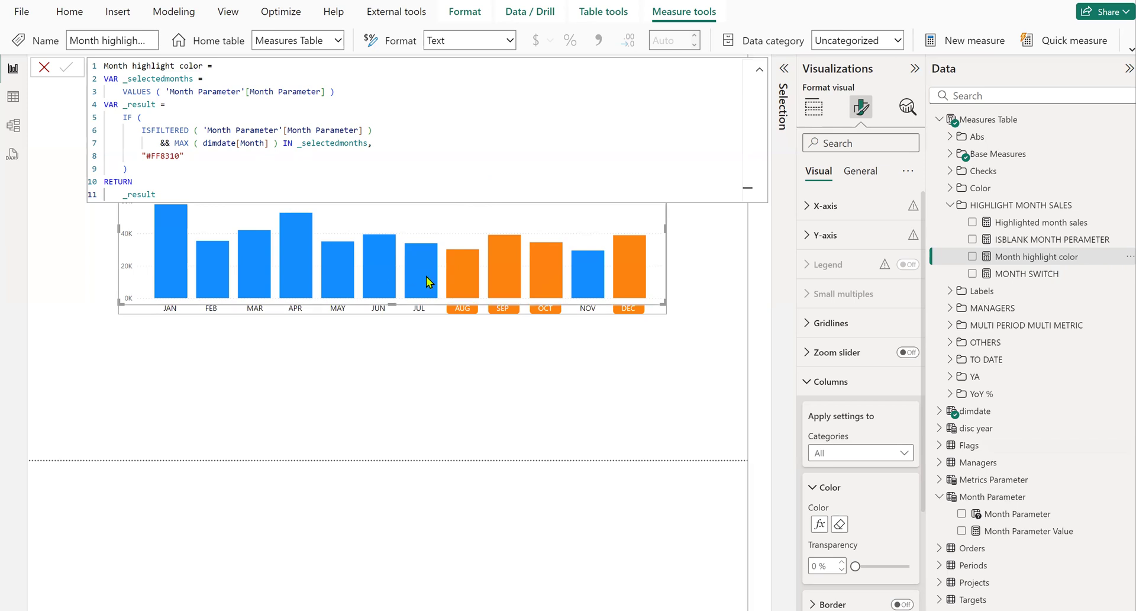
{"action": "mouse_move", "coordinate": [430, 281]}
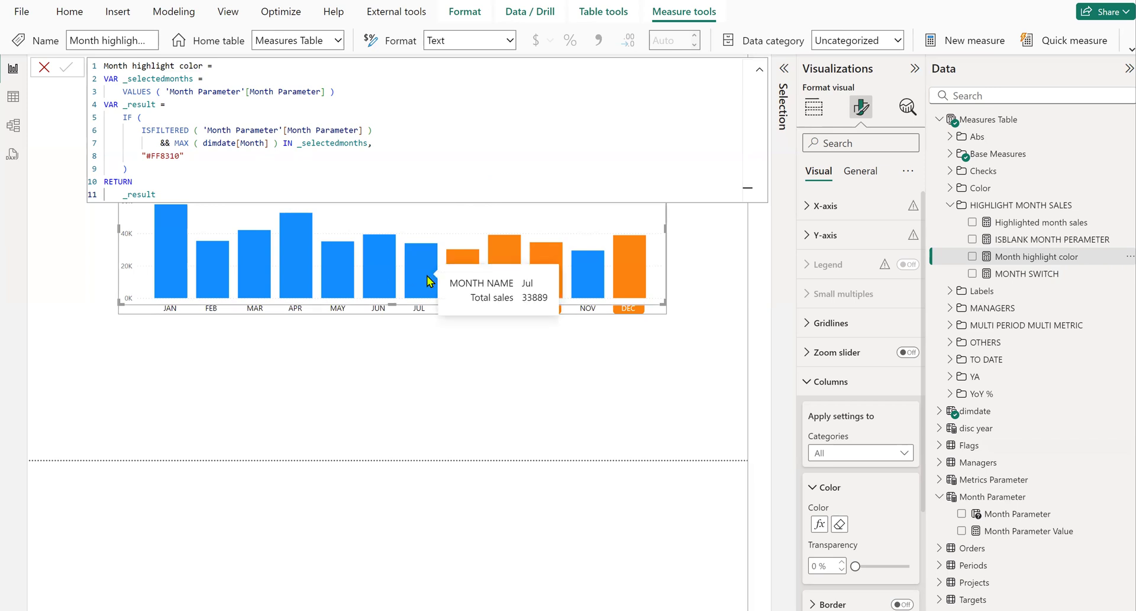
{"action": "left_click", "coordinate": [43, 66]}
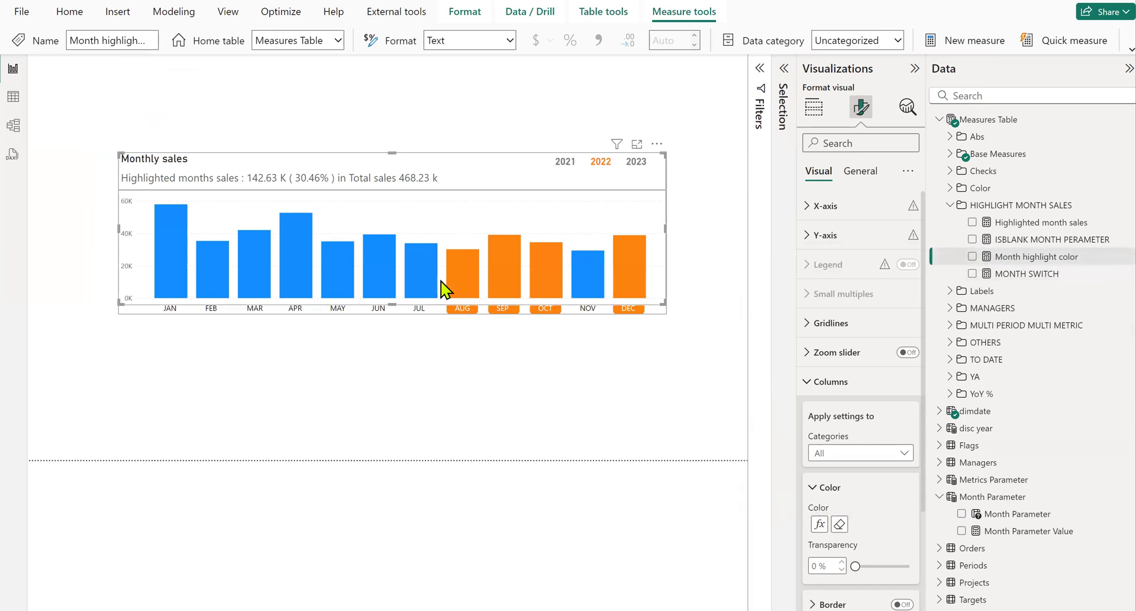
{"action": "left_click", "coordinate": [688, 340]}
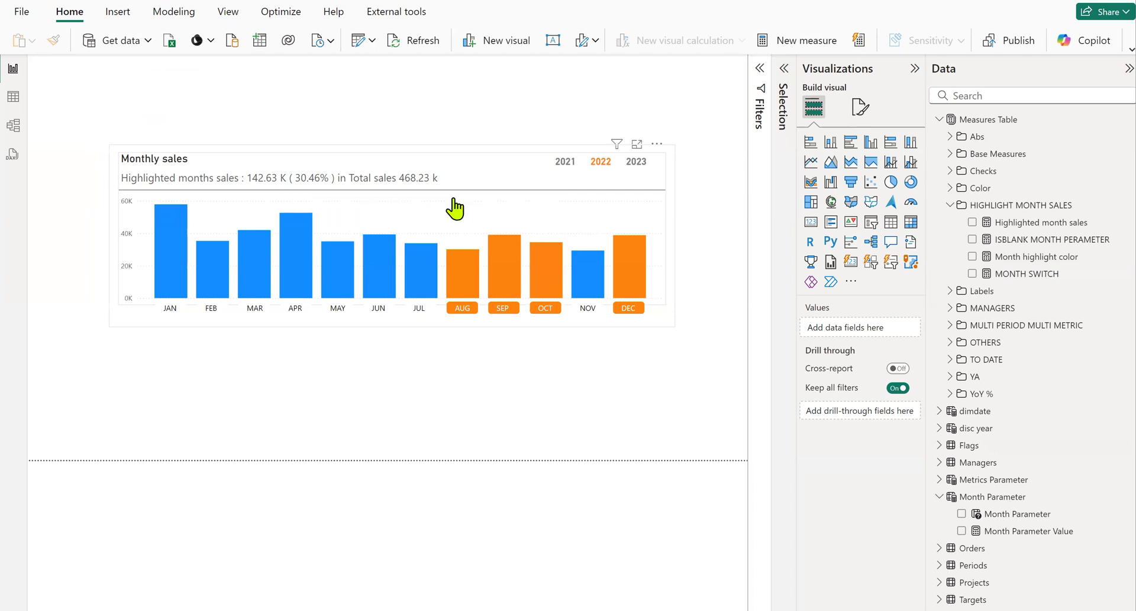
Review the DAX formula of the Highlighted month sales measure and close it without changes.
{"action": "left_click", "coordinate": [1014, 230]}
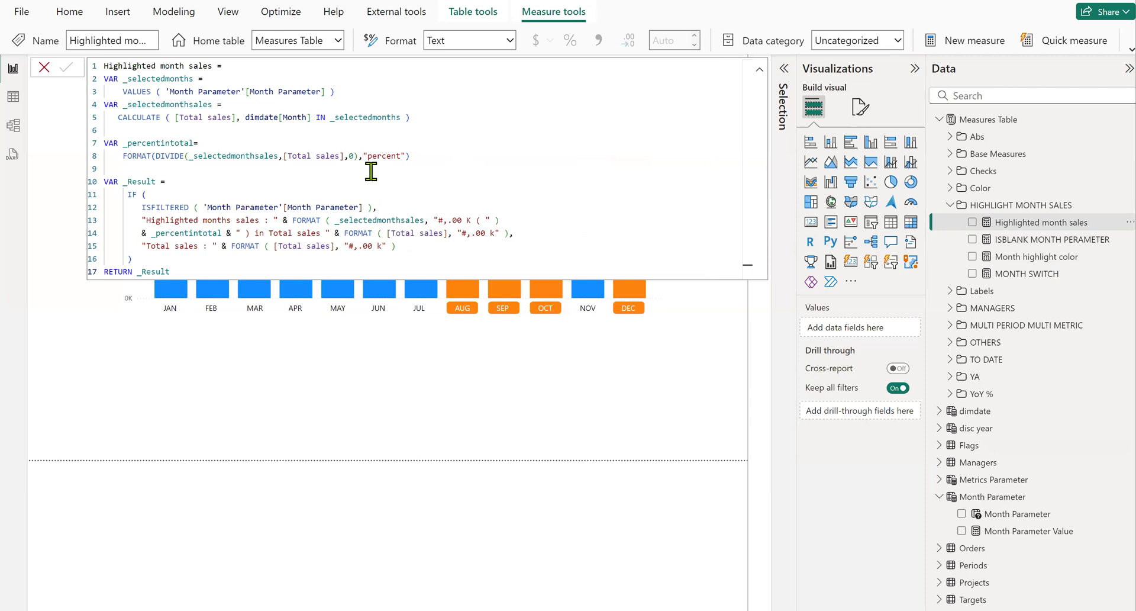
{"action": "left_click", "coordinate": [44, 68]}
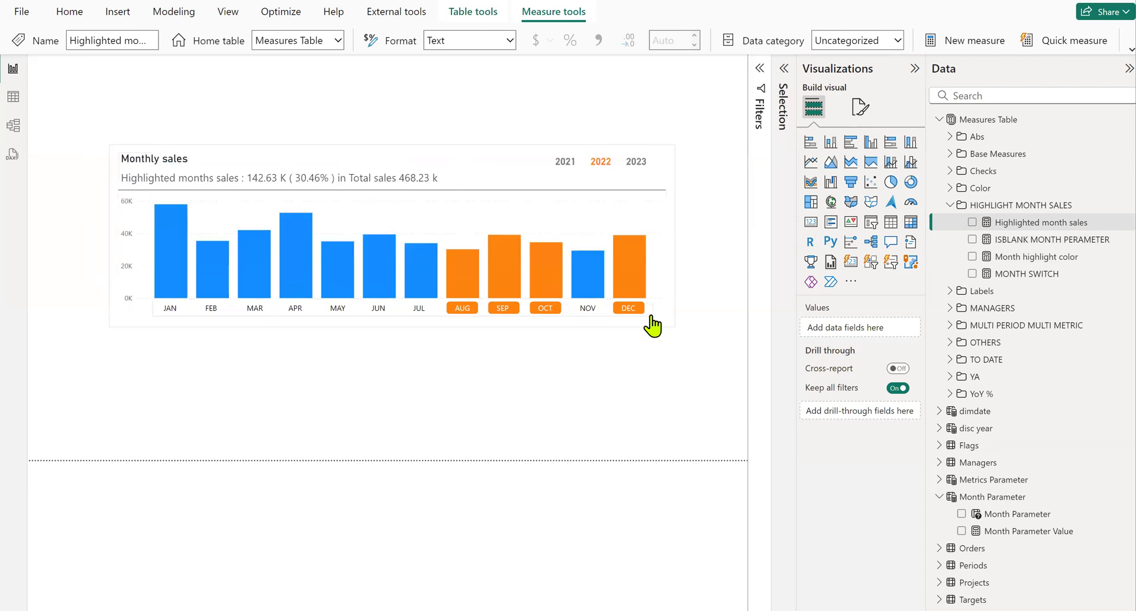
Clear the month slicer's selection and highlight JUN, JUL, NOV and DEC in the Monthly sales chart instead.
{"action": "left_click", "coordinate": [629, 370]}
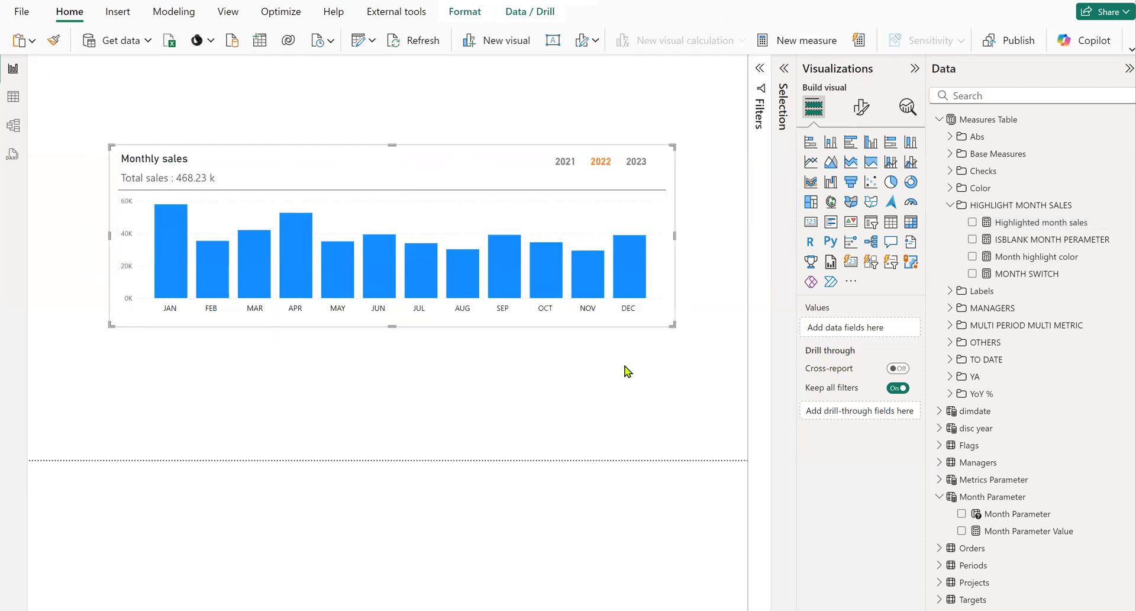
{"action": "left_click", "coordinate": [628, 309]}
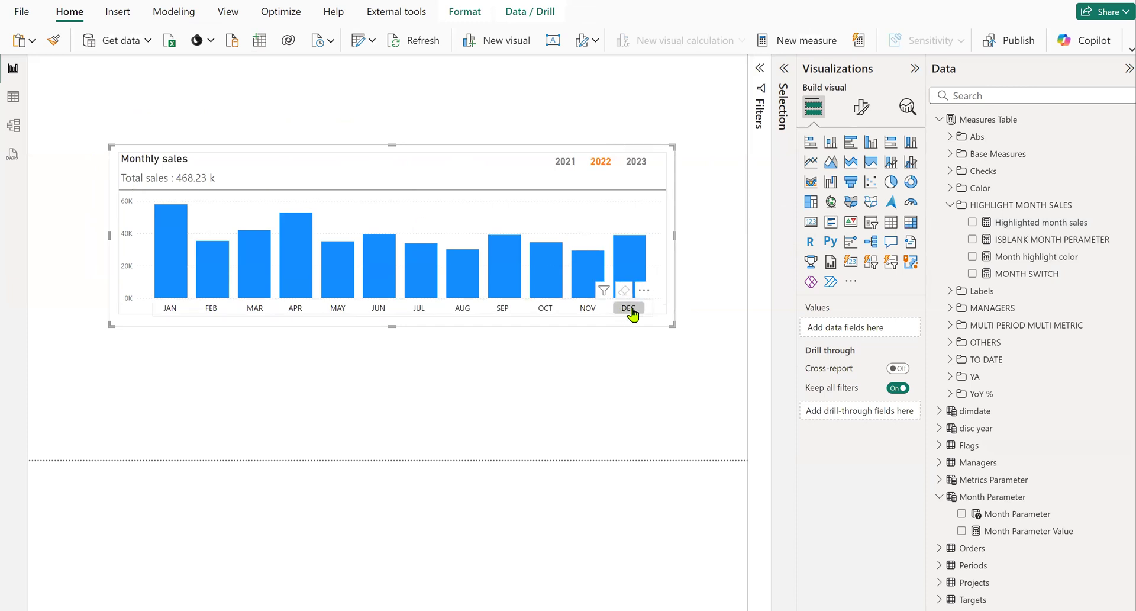
{"action": "left_click", "coordinate": [418, 309], "text": "ctrl"}
{"action": "left_click", "coordinate": [380, 309], "text": "ctrl"}
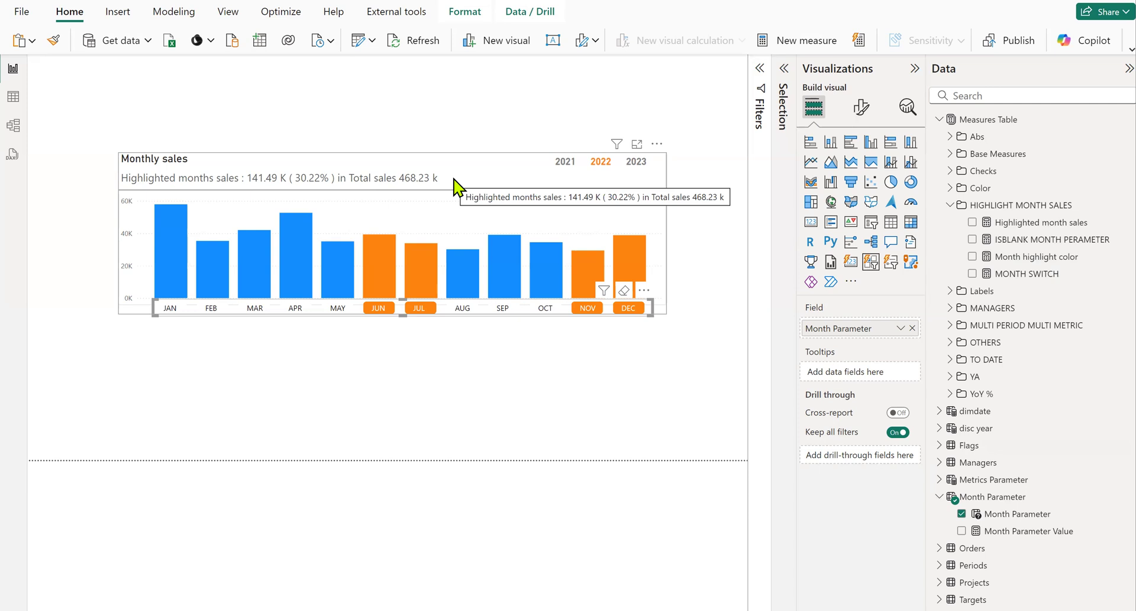
{"action": "left_click", "coordinate": [497, 420]}
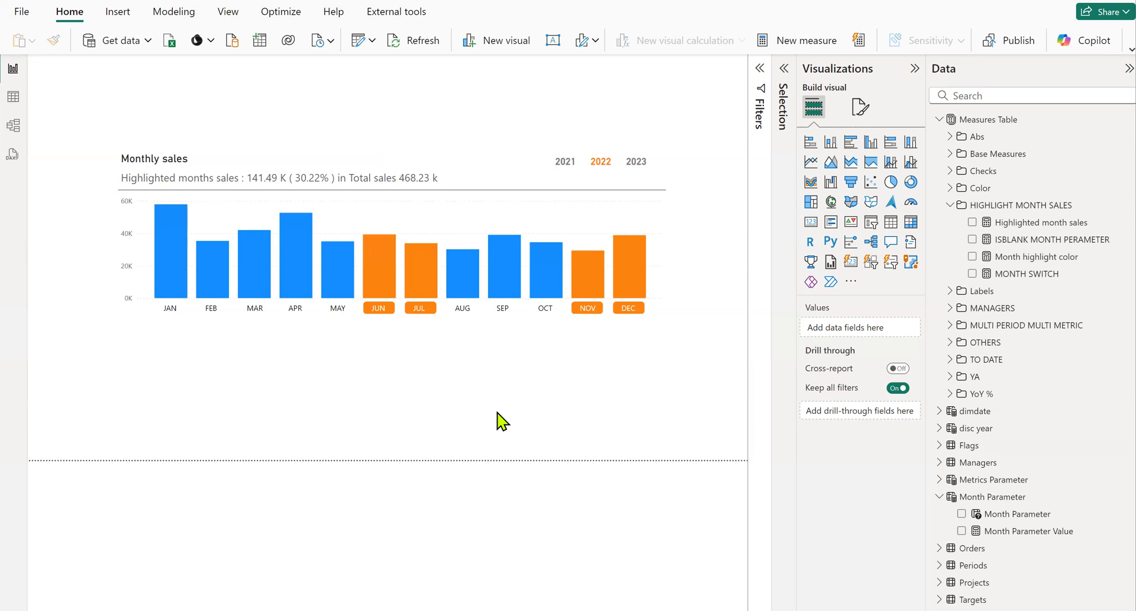
Make the hidden Shape layer in Group 2 visible as the rounded background frame around the Monthly sales visual.
{"action": "left_click", "coordinate": [785, 70]}
{"action": "left_click", "coordinate": [777, 225]}
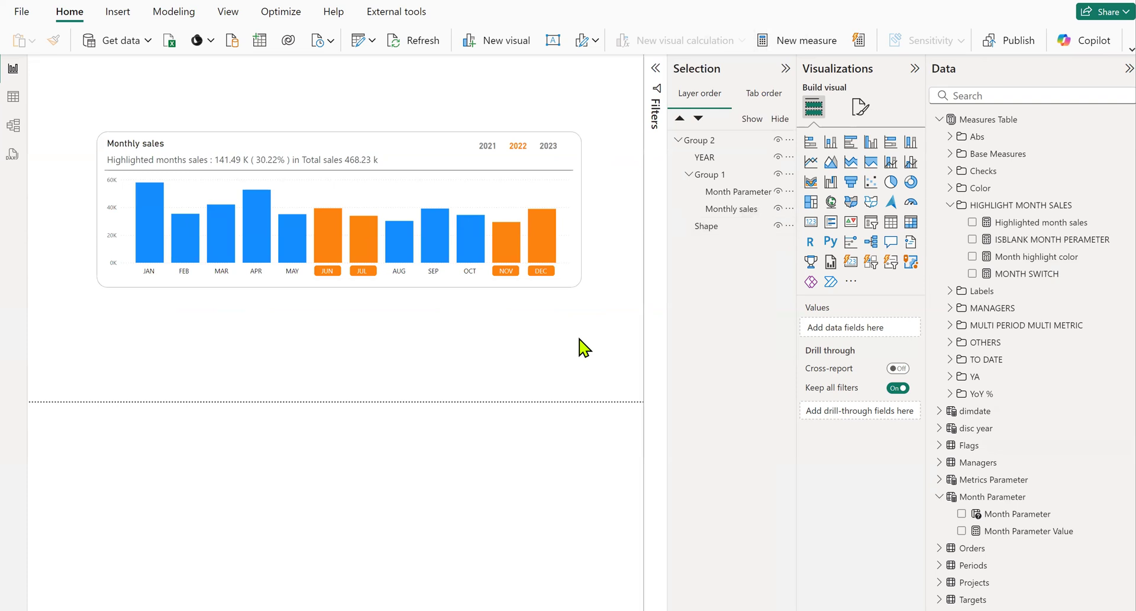
{"action": "left_click", "coordinate": [785, 69]}
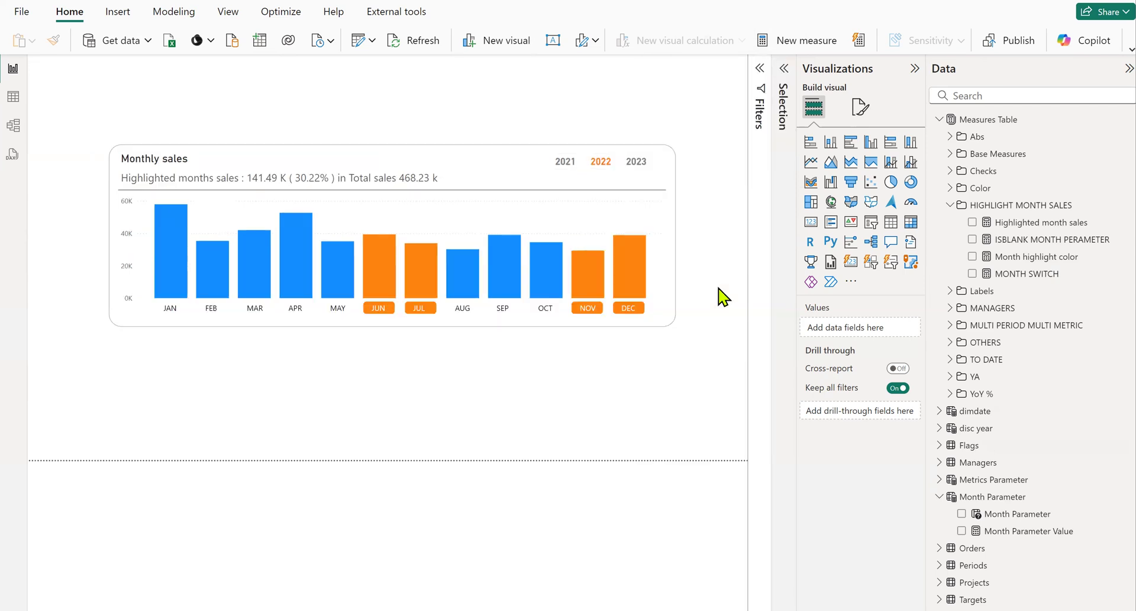